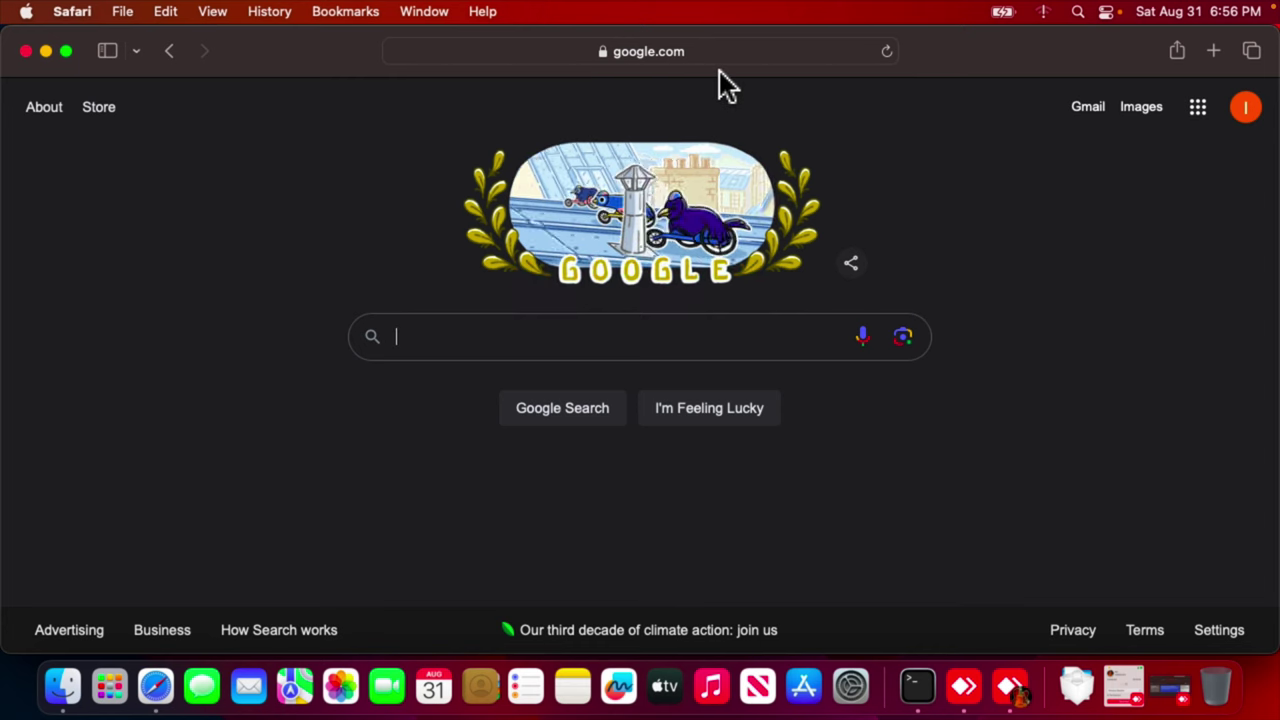
Step: Search Google for 'braver browser'
left_click(760, 330)
type("bra")
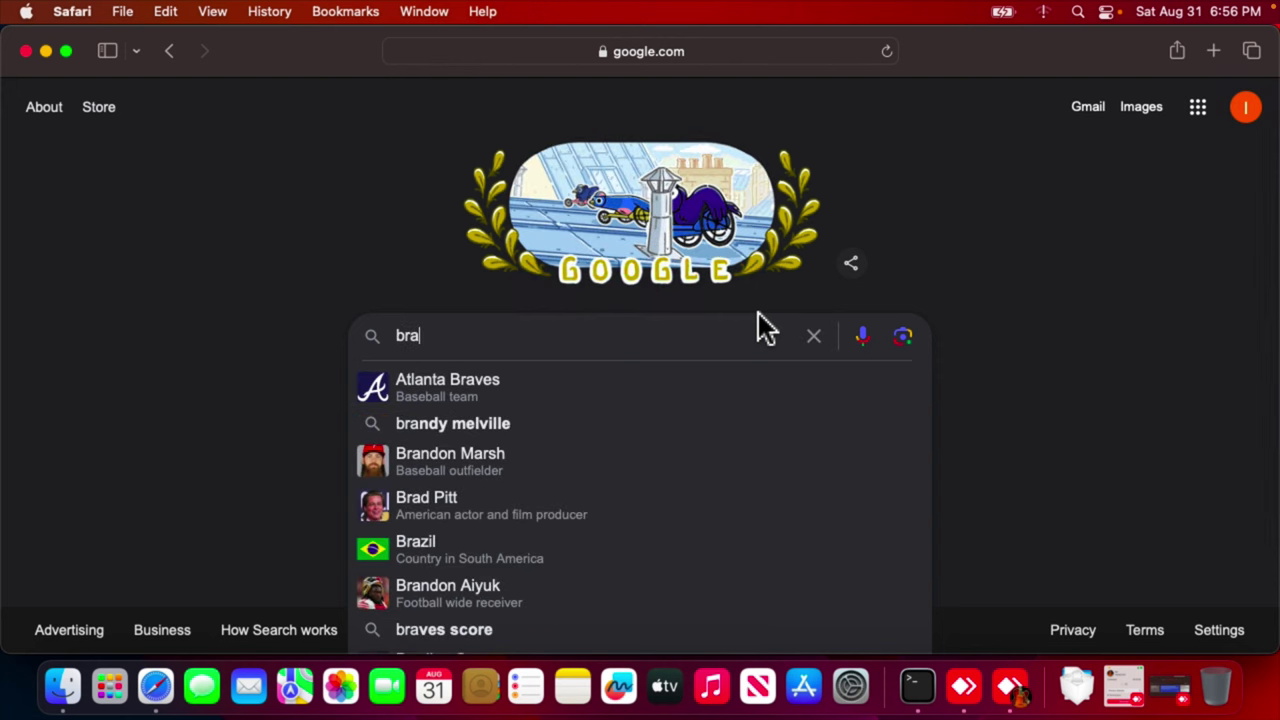
type("ver browser")
key("Return")
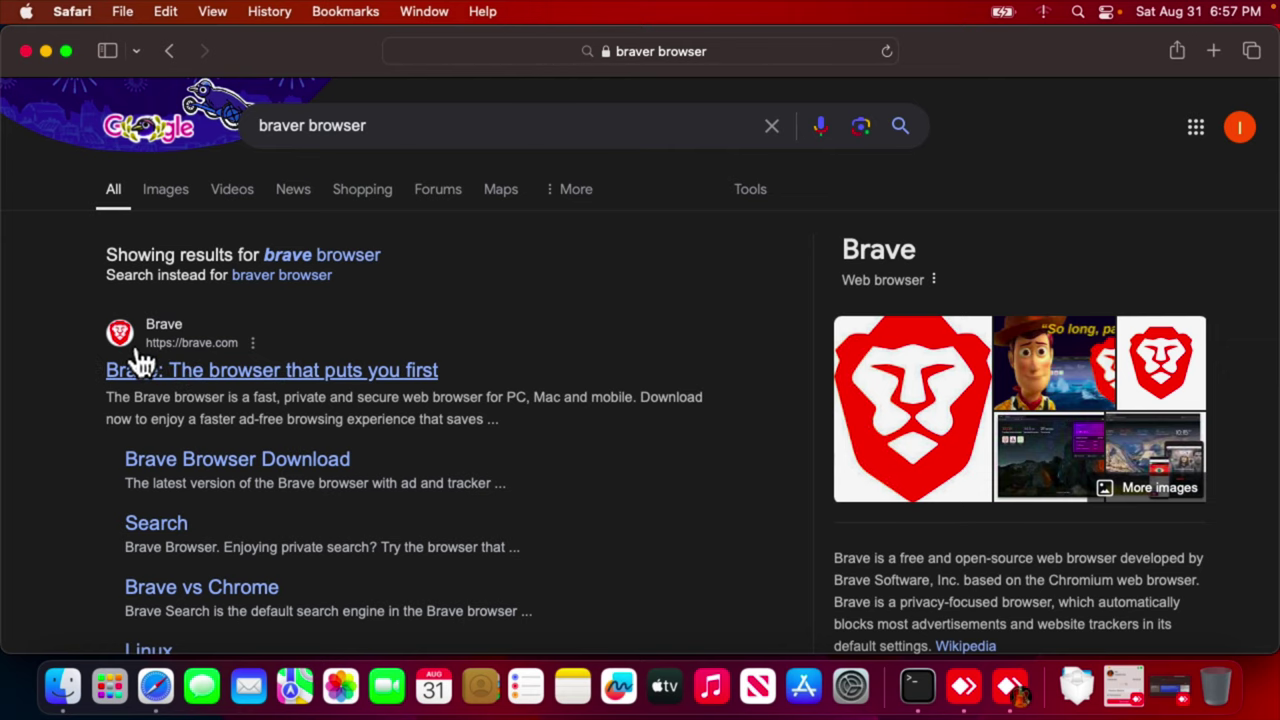
Step: Open the top result, 'Brave: The browser that puts you first' on brave.com
left_click(274, 374)
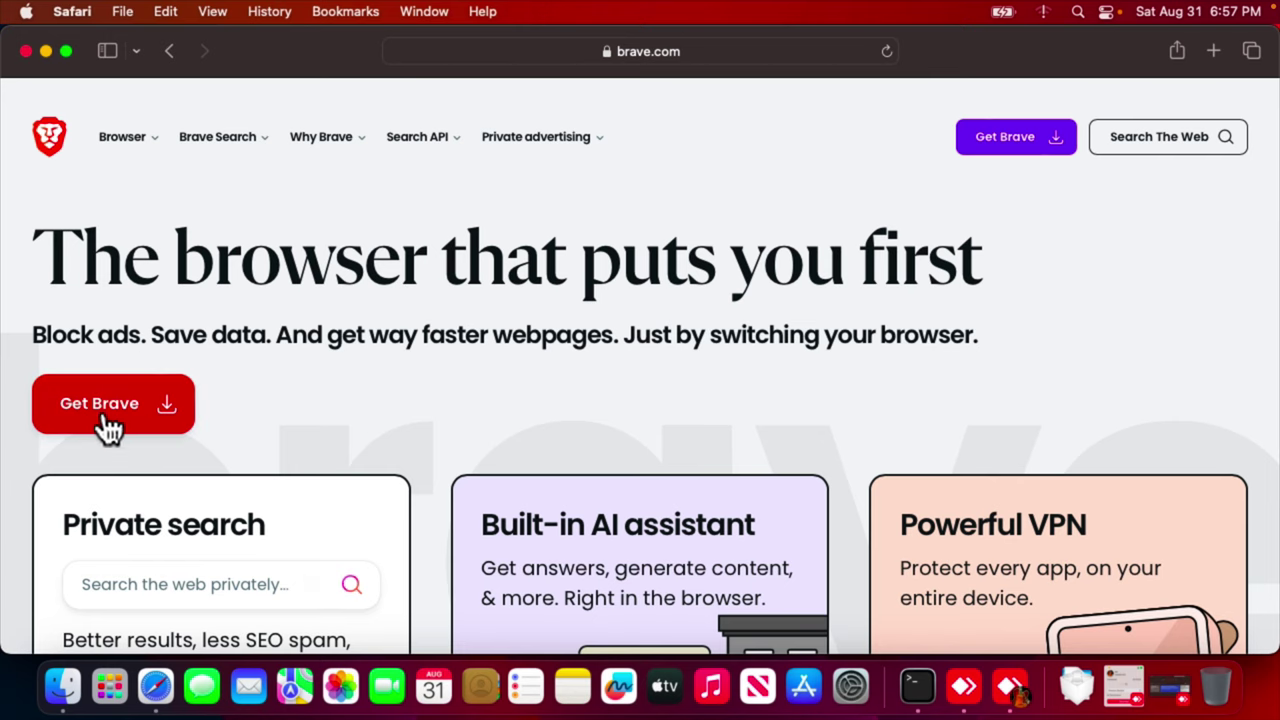
Step: Download Brave-Browser.dmg (207.9 MB) from brave.com, allowing the download, and check the Downloads list
left_click(106, 410)
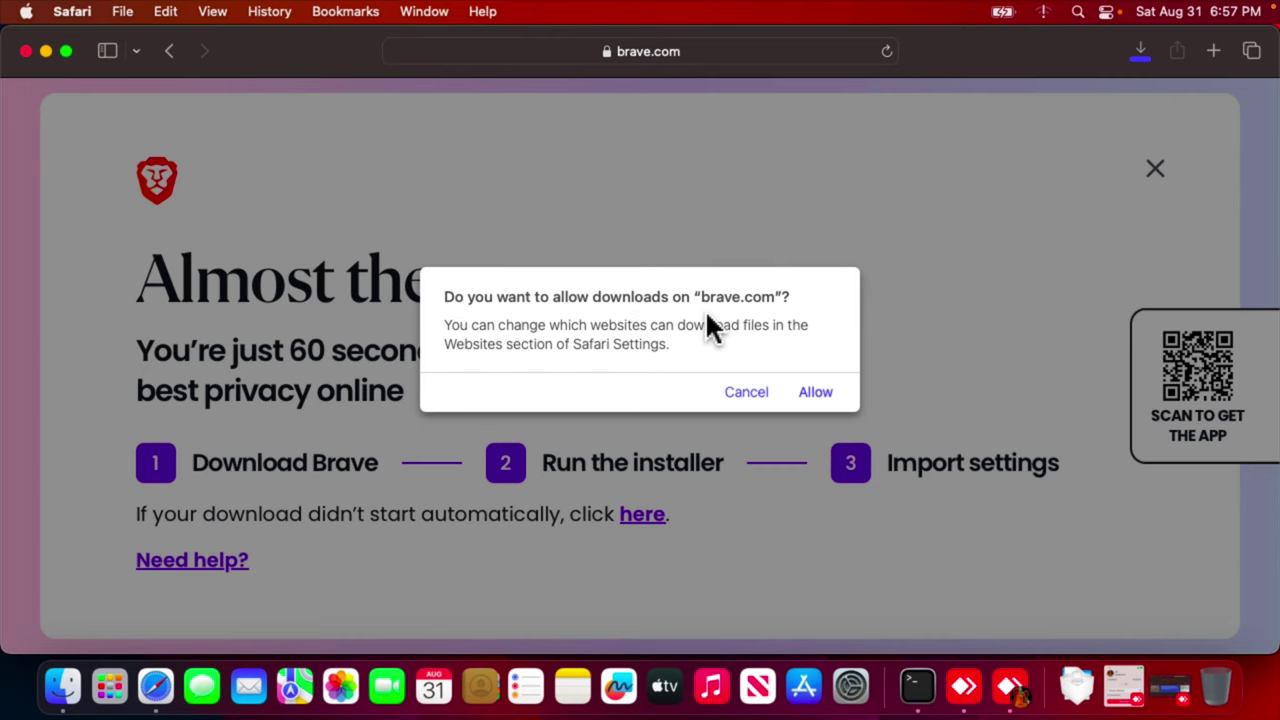
left_click(815, 393)
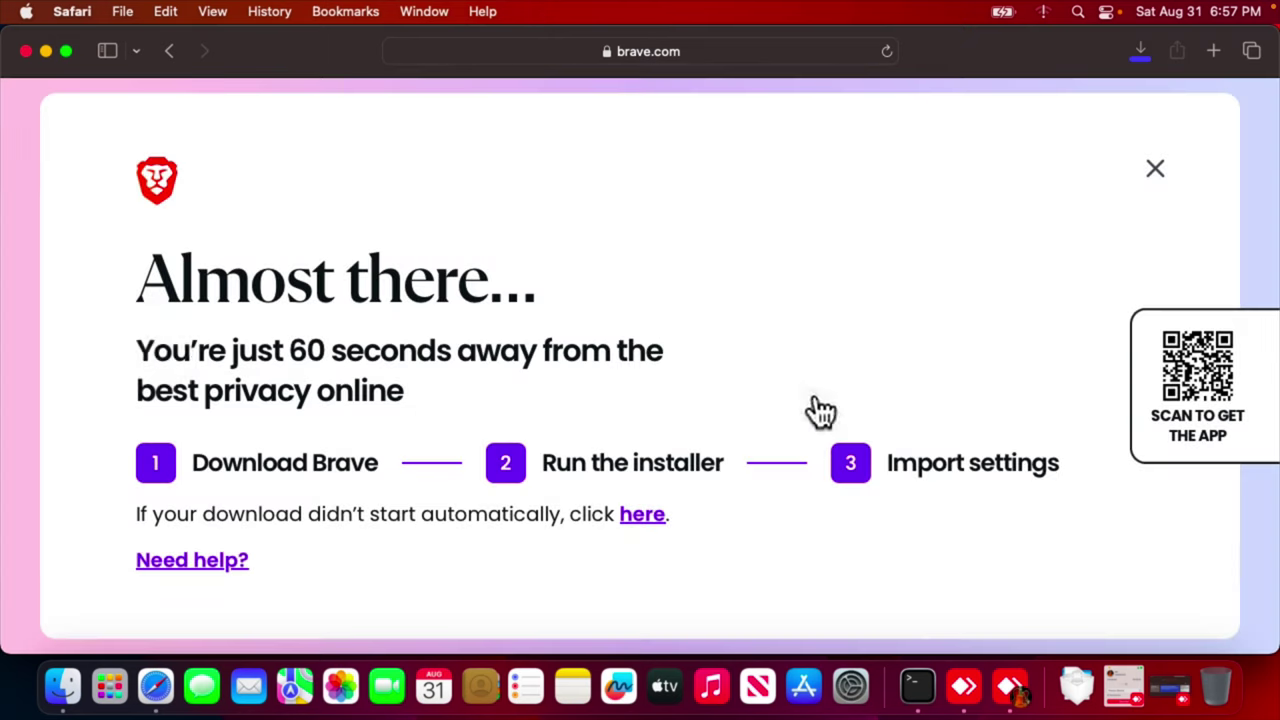
left_click(1140, 51)
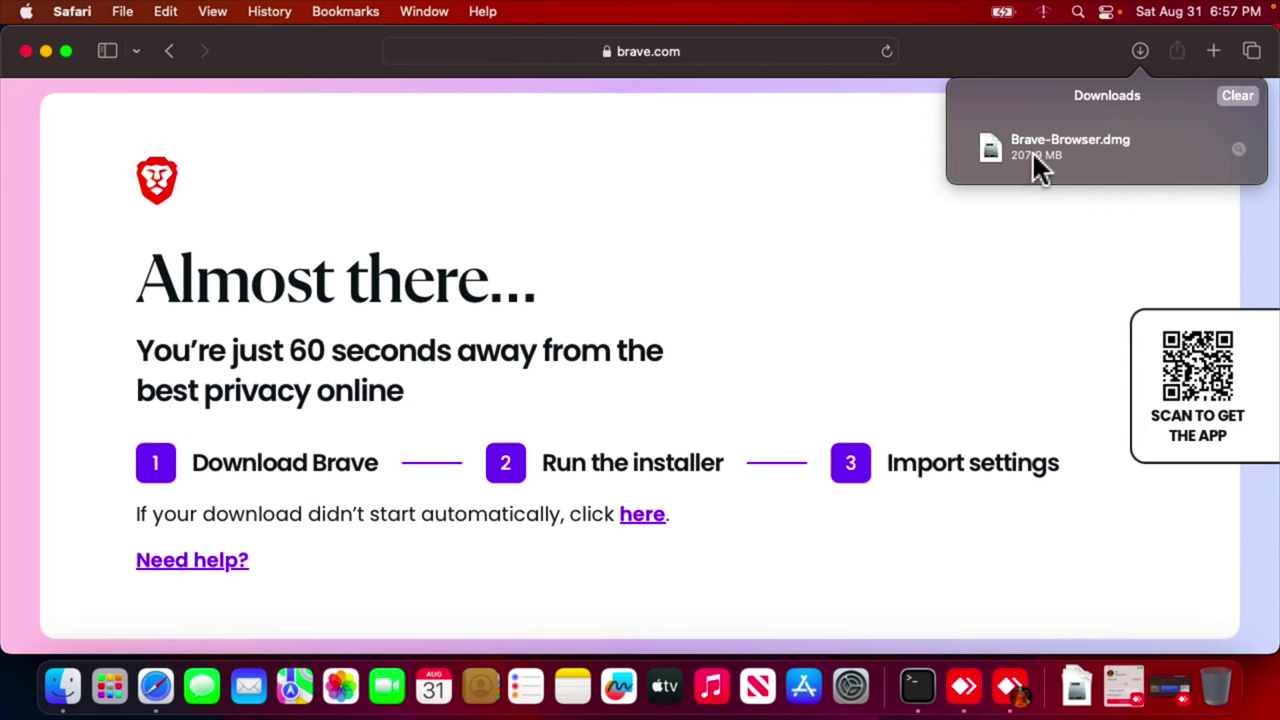
Step: Open Brave-Browser.dmg from the Downloads folder in Finder
left_click(68, 696)
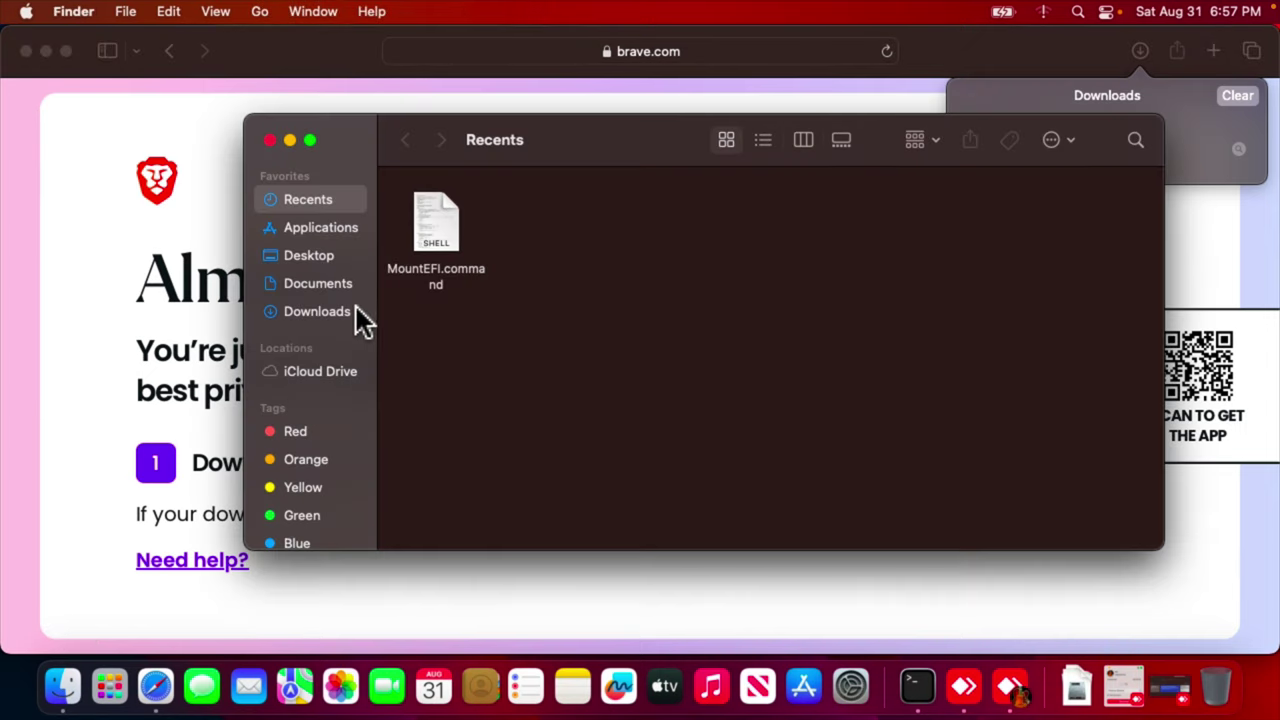
left_click(331, 314)
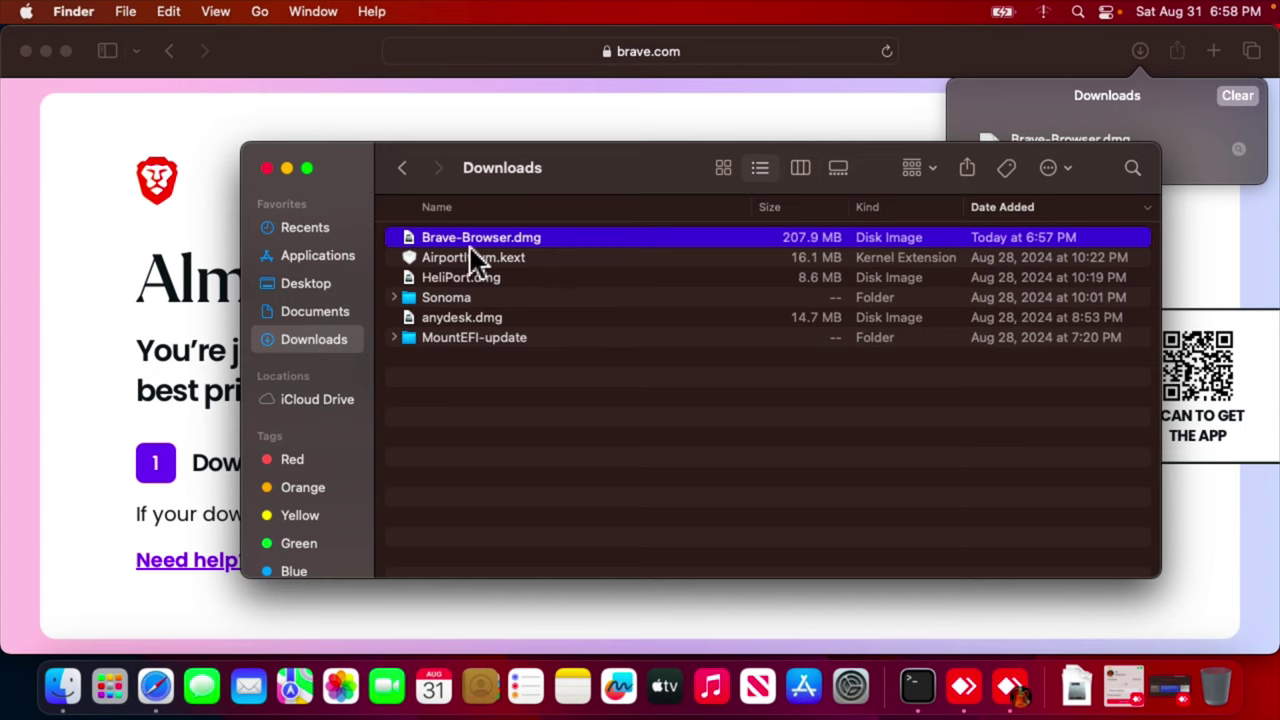
right_click(415, 243)
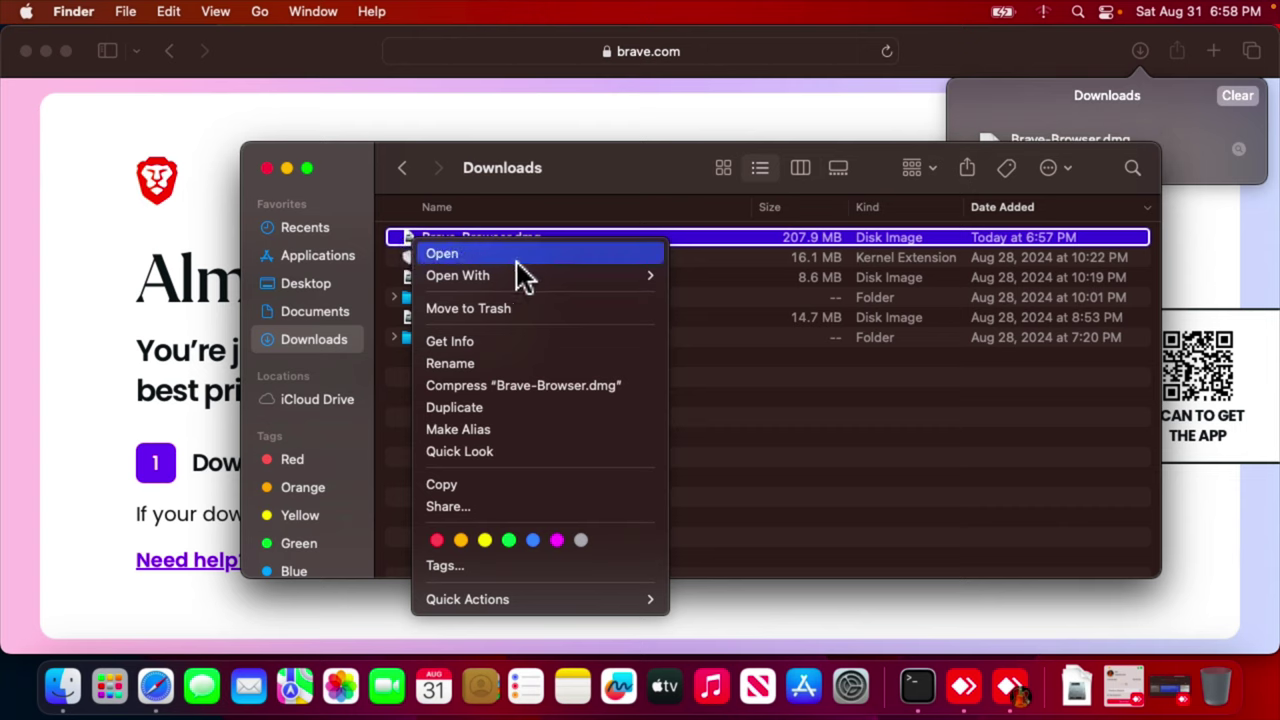
left_click(484, 259)
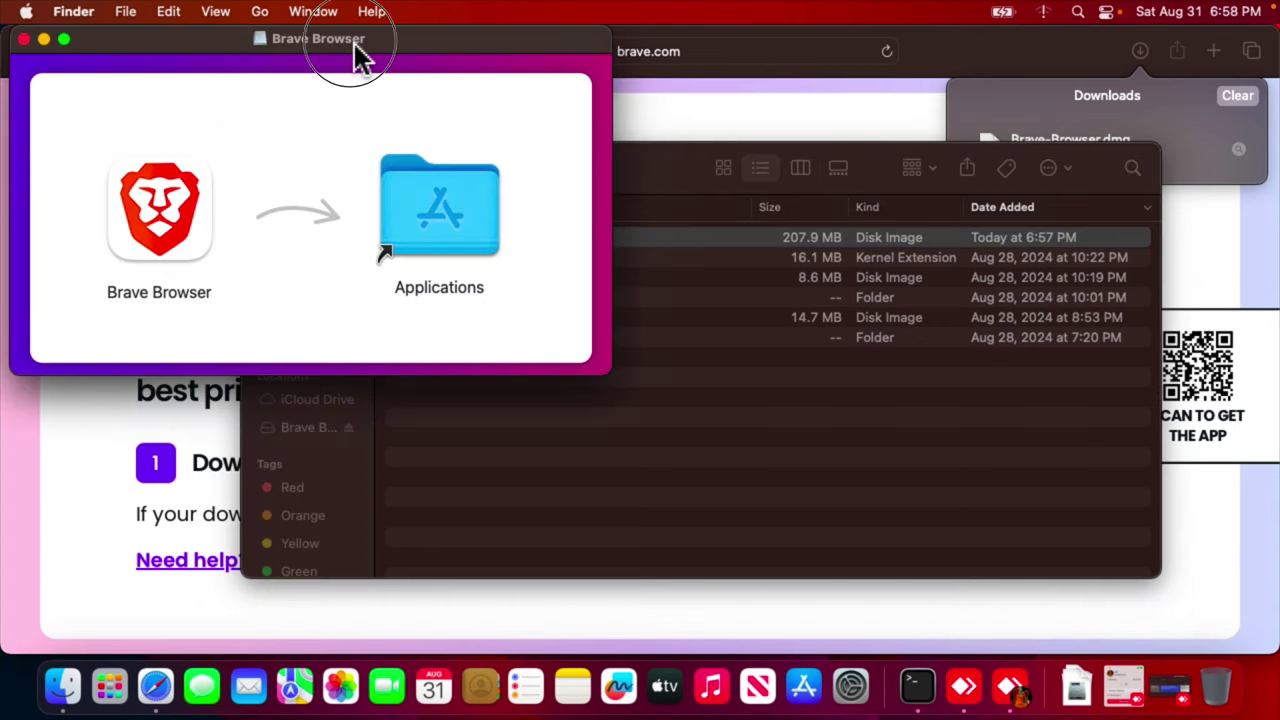
Step: Drag the Brave Browser icon onto the Applications alias to install it
left_click_drag(357, 51, 634, 186)
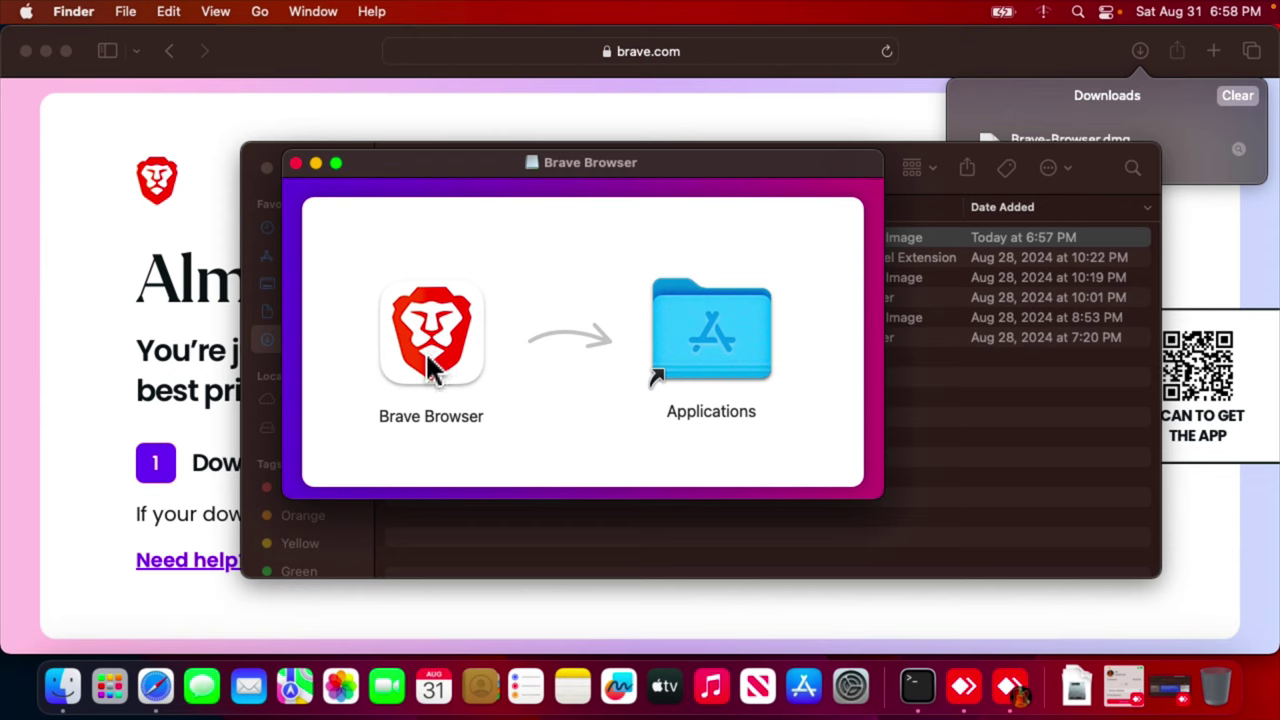
mouse_move(424, 355)
left_mouse_down()
mouse_move(430, 342)
mouse_move(724, 343)
left_mouse_up()
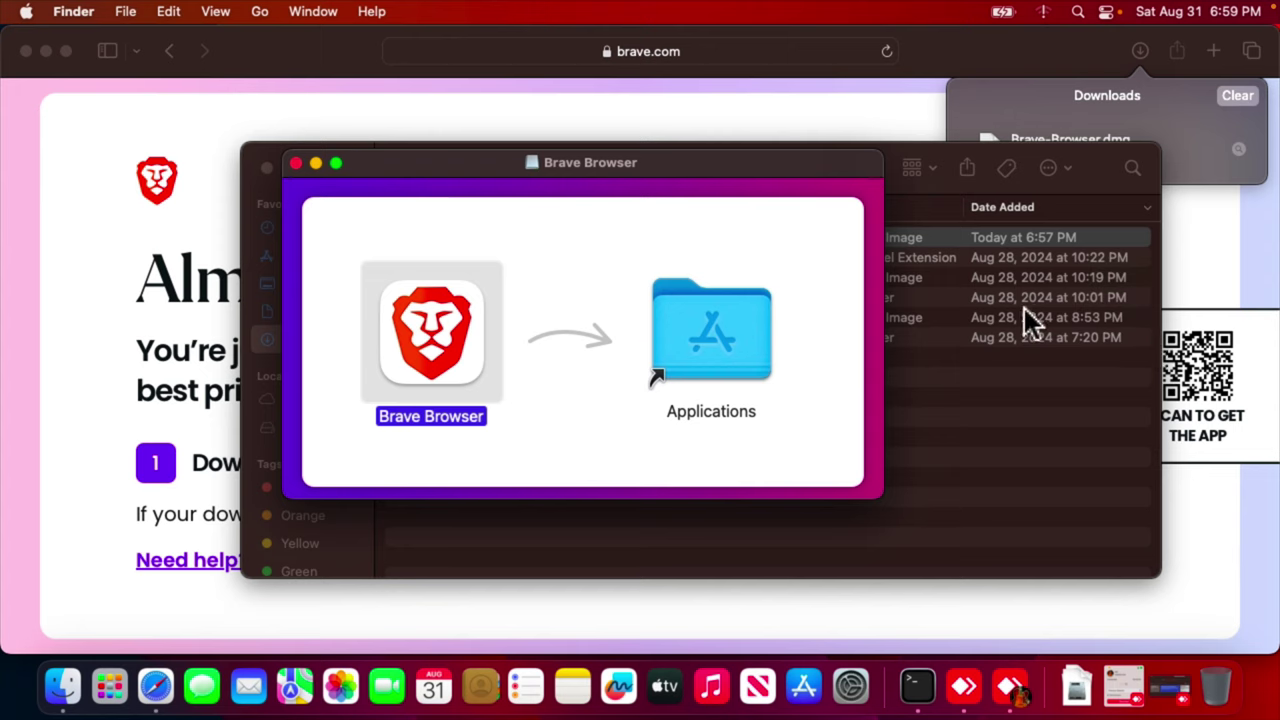
Step: Close the installer window, delete Brave-Browser.dmg, and close the Downloads window
left_click(296, 163)
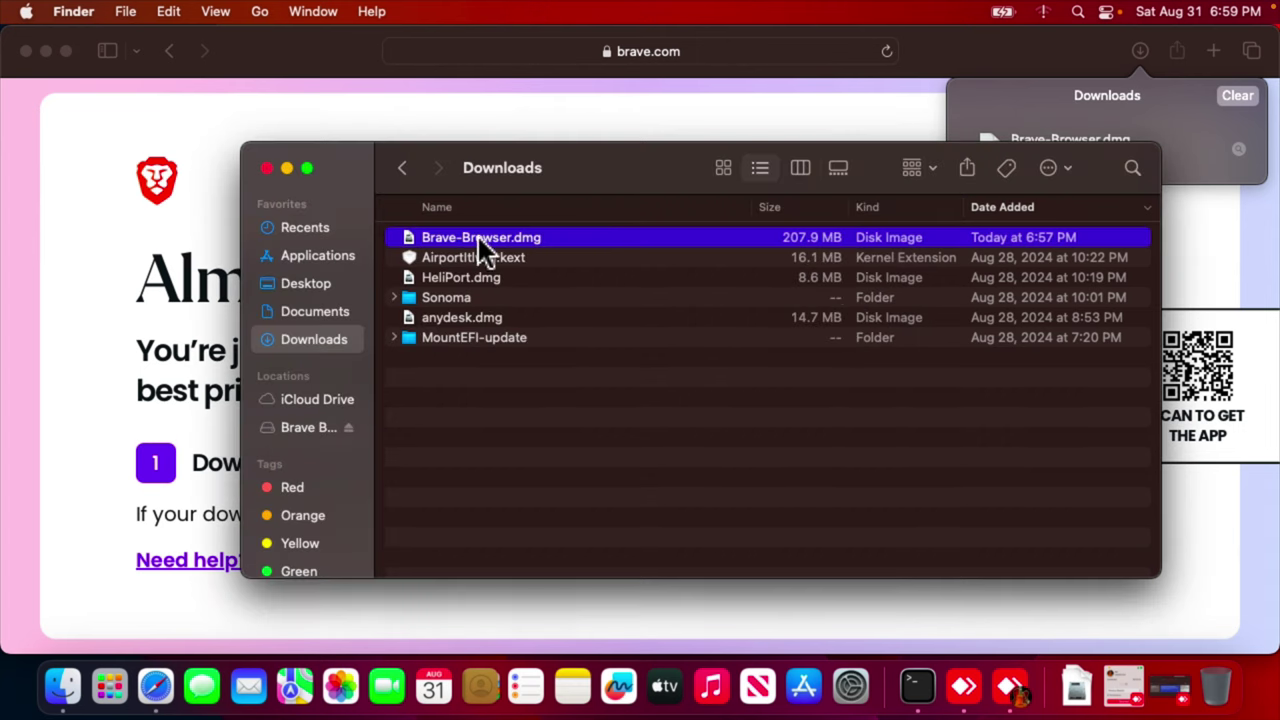
right_click(605, 245)
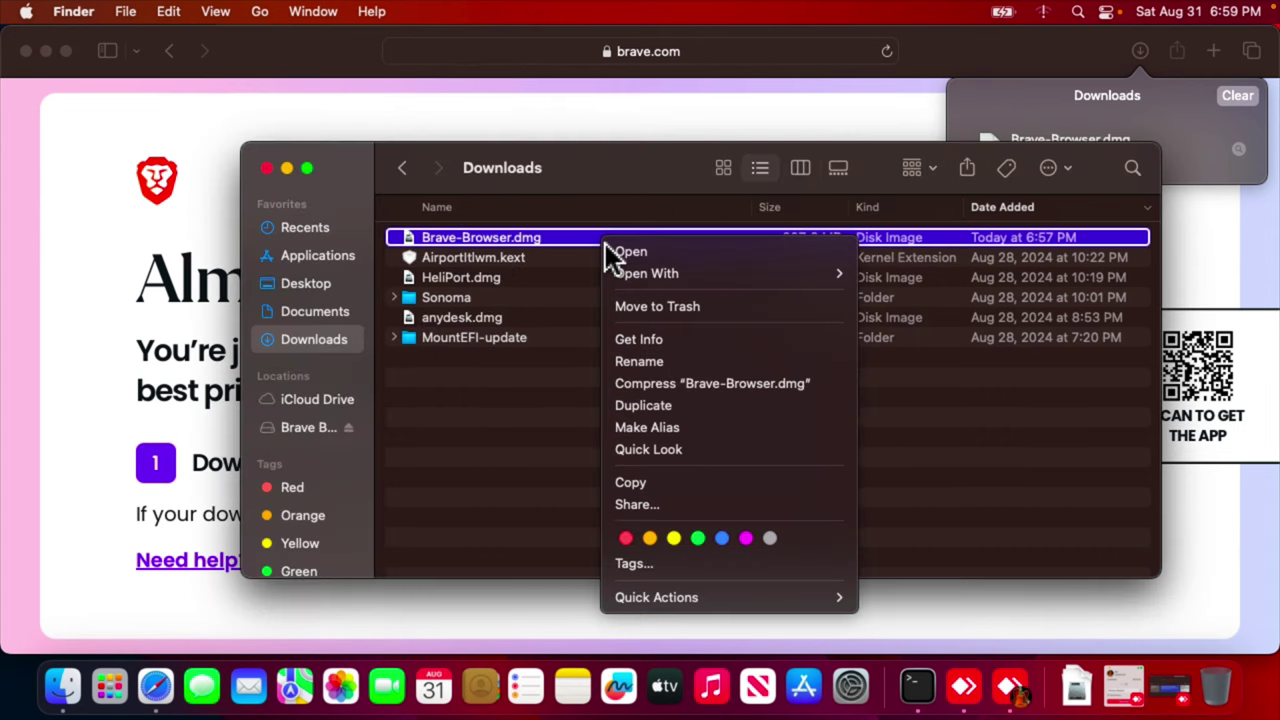
left_click(684, 308)
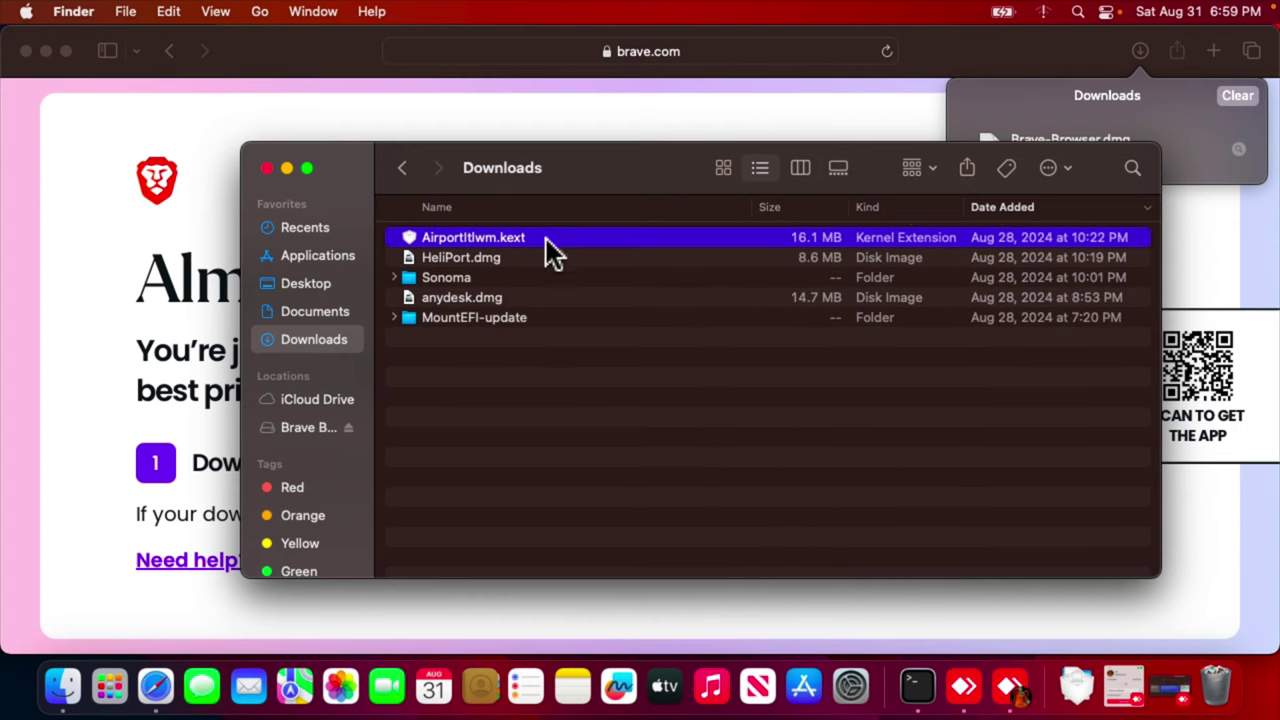
key("cmd+w")
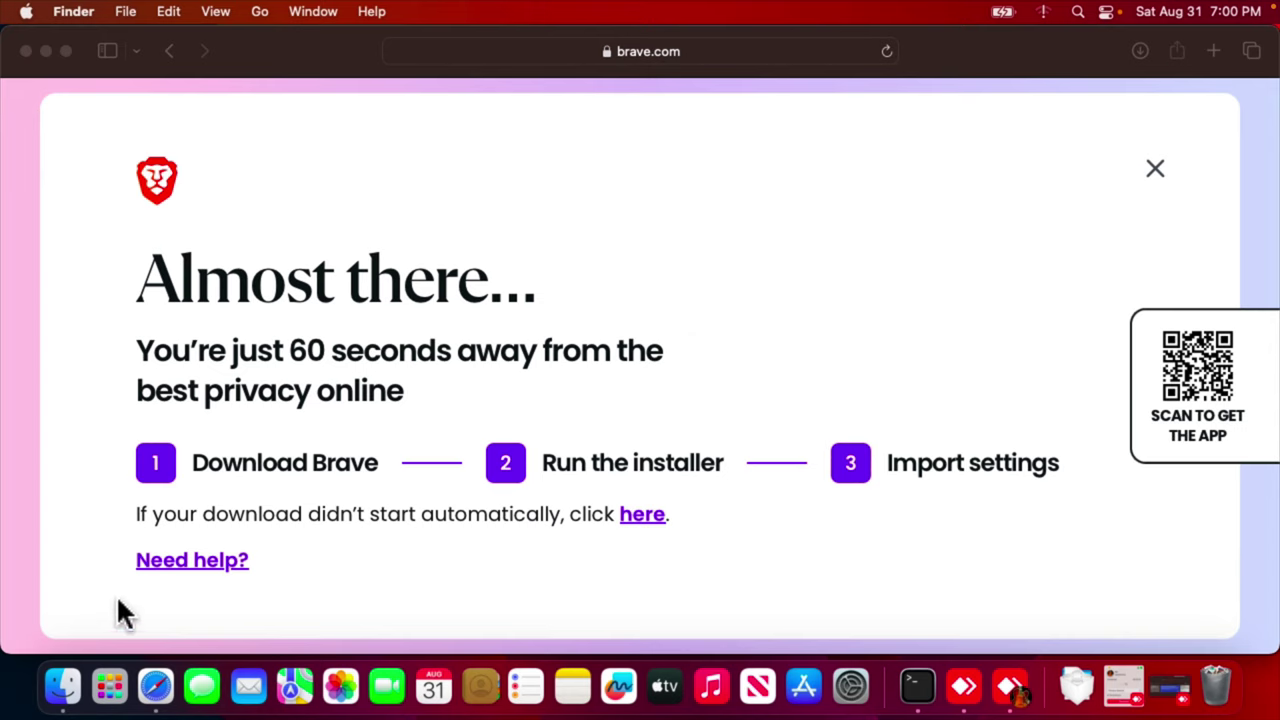
Step: Check that Brave Browser is listed in Applications, then close the Finder window
left_click(74, 692)
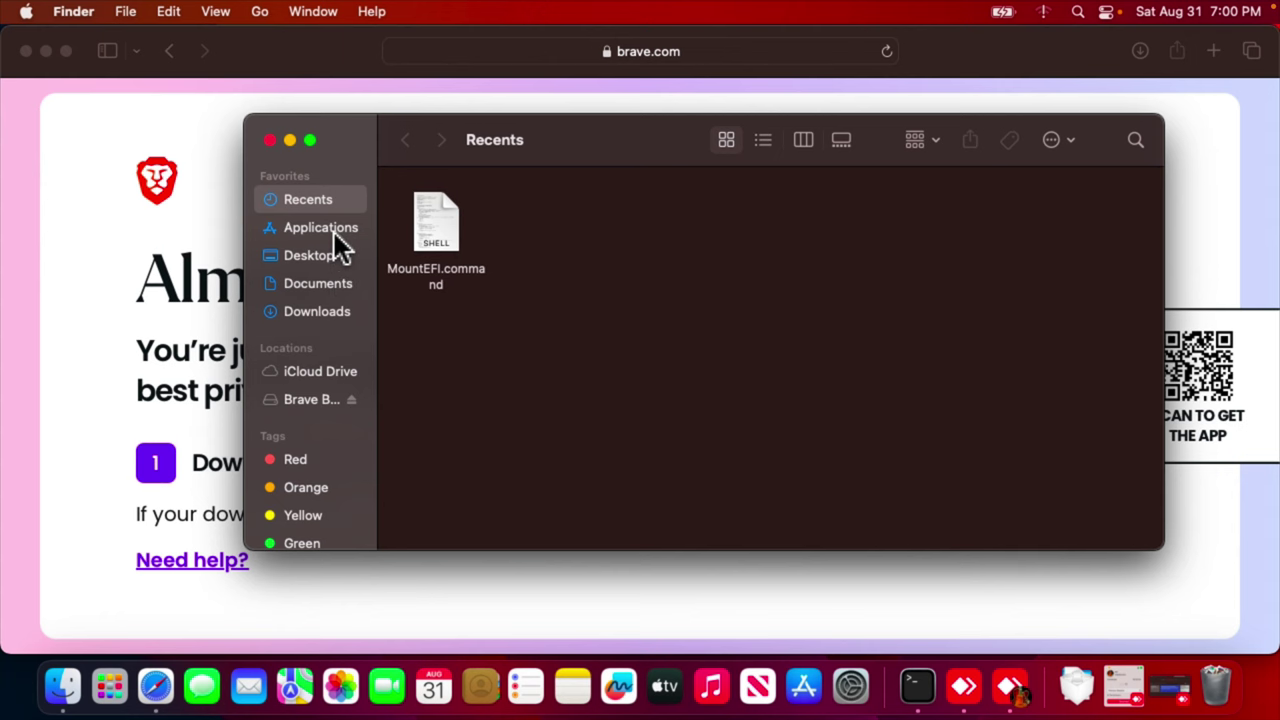
left_click(309, 238)
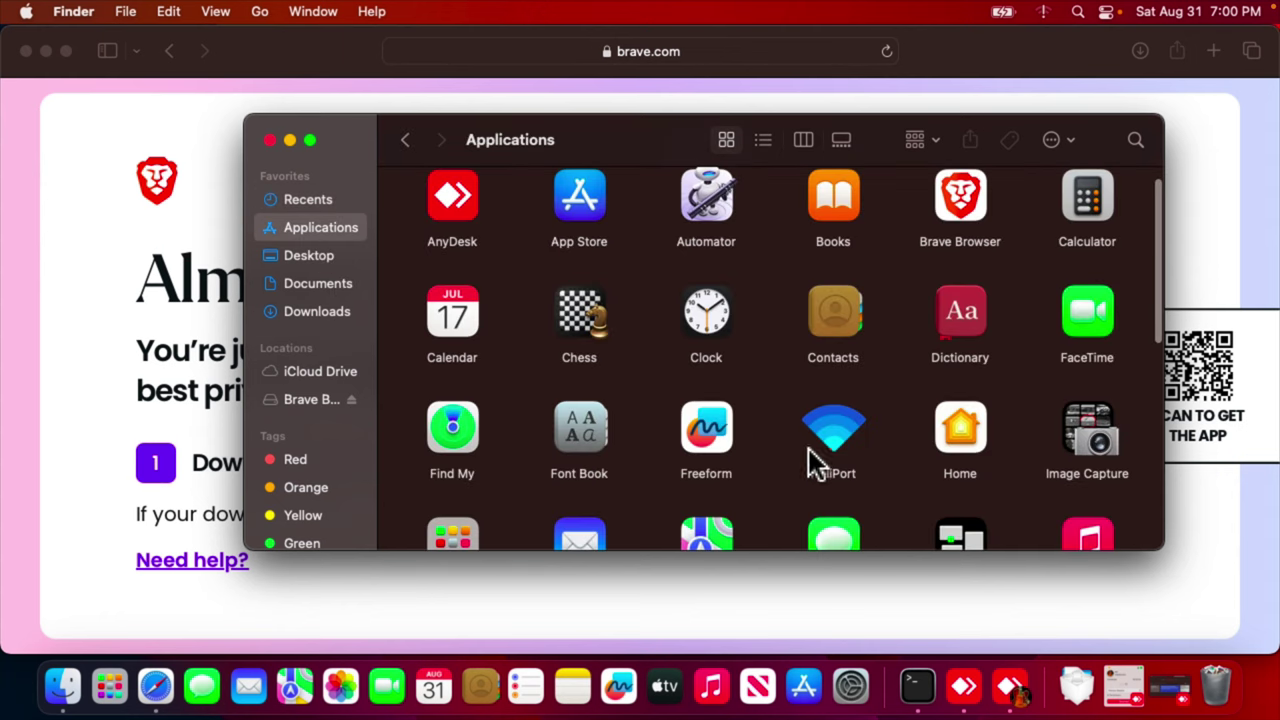
left_click(966, 220)
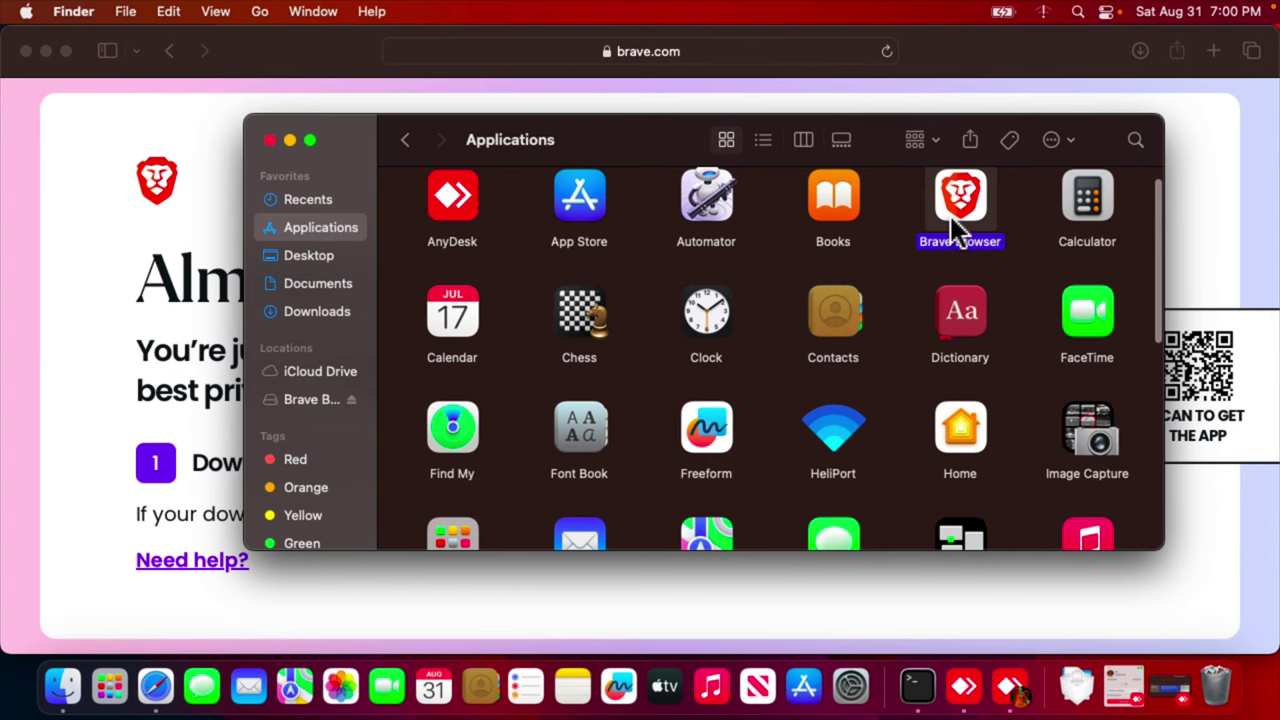
left_click(270, 140)
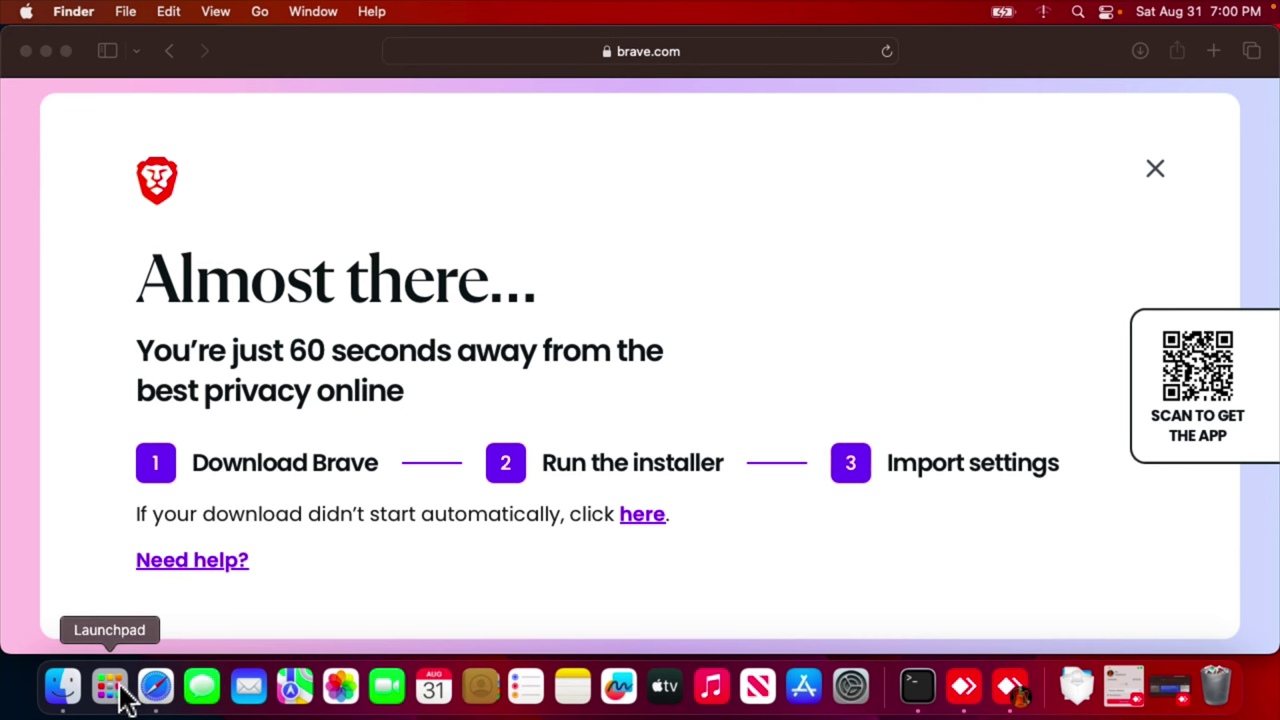
Step: Filter Launchpad apps by 'bra' to find Brave Browser, then exit Launchpad
left_click(110, 687)
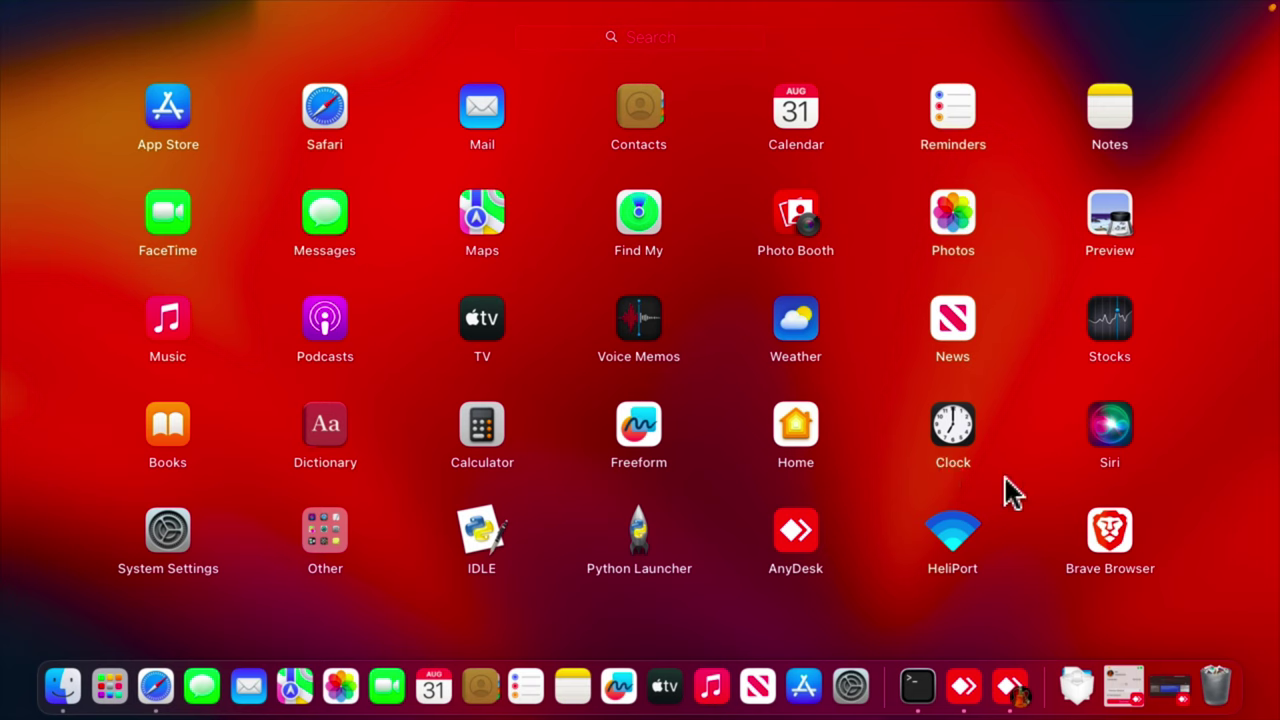
left_click(657, 38)
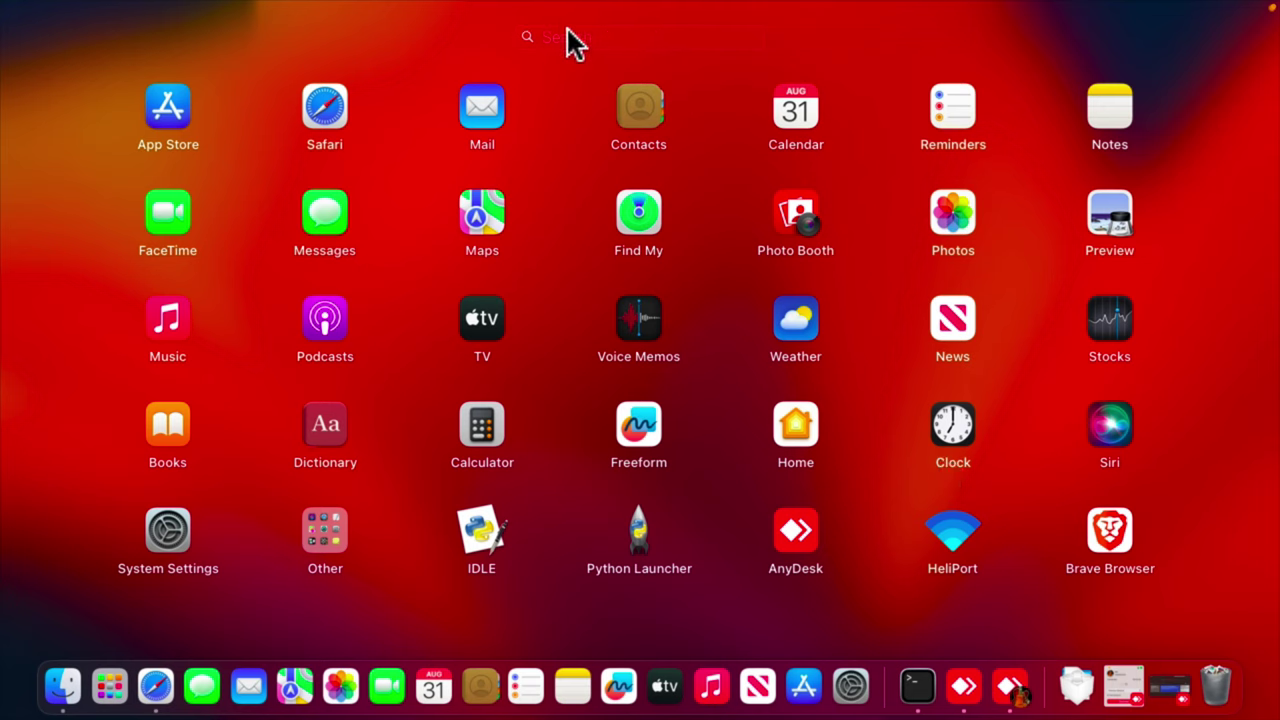
type("bra")
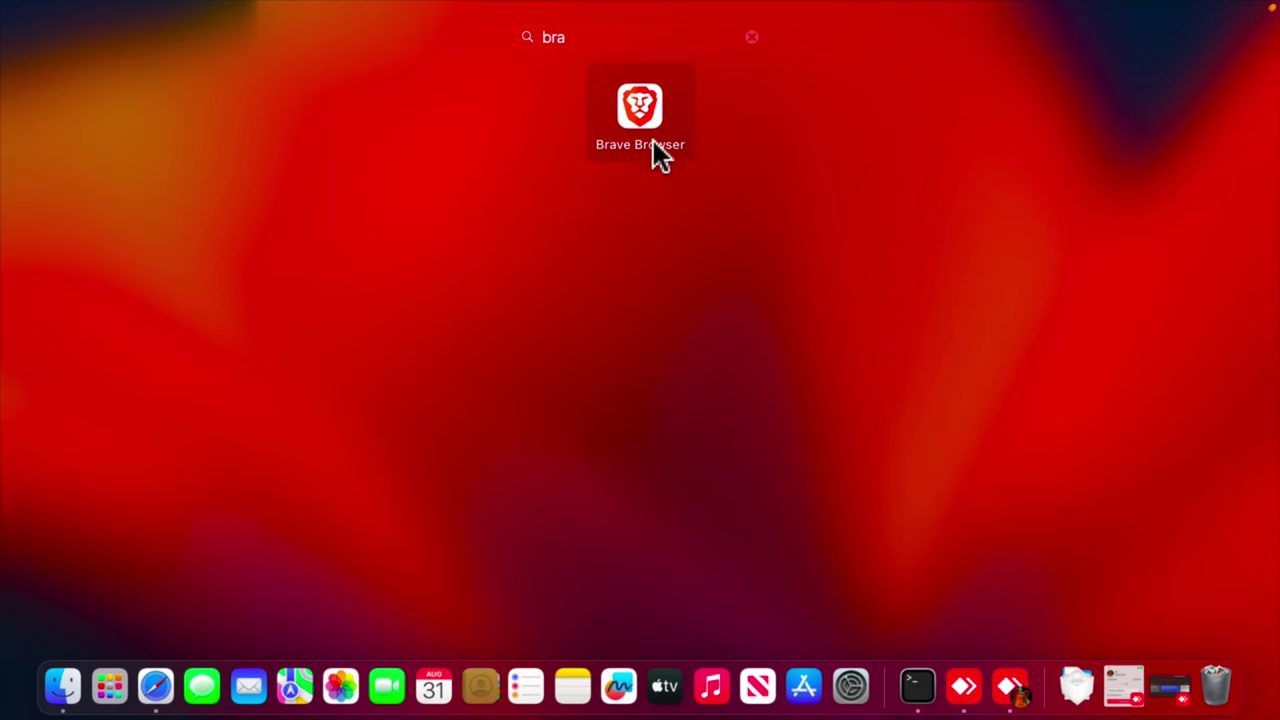
key("Escape")
key("Escape")
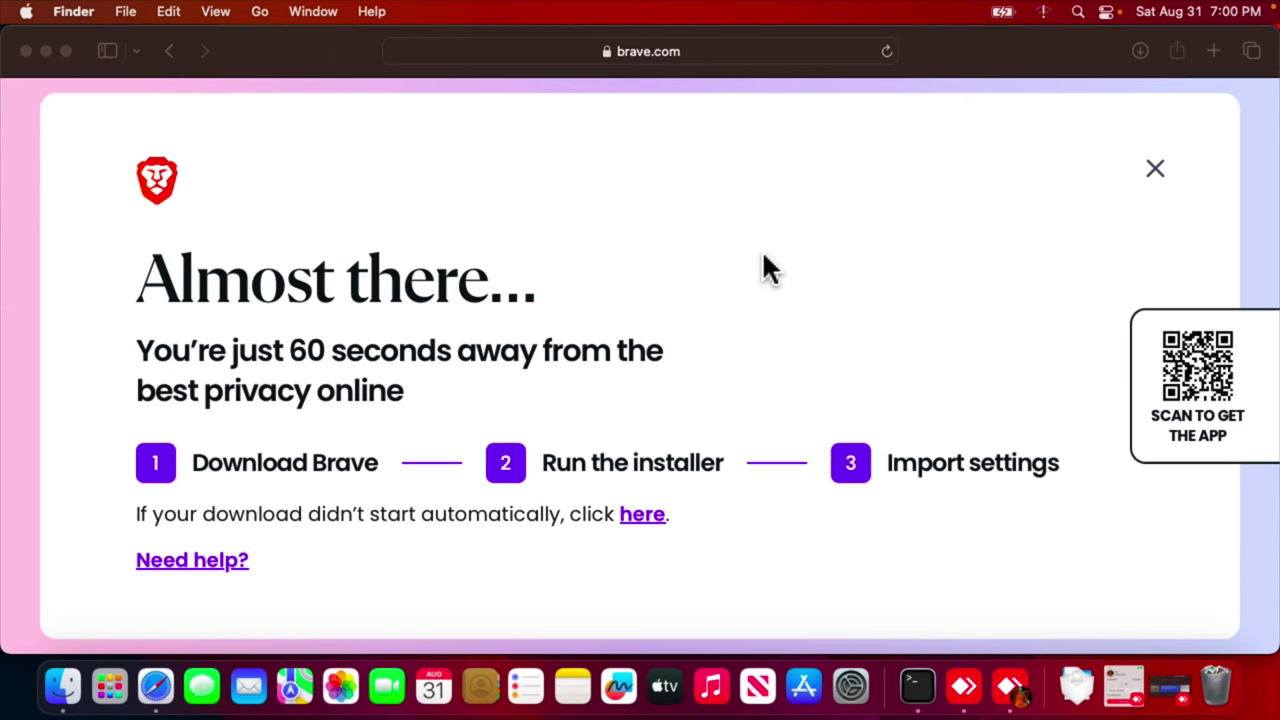
Step: Launch Brave Browser by searching 'brave' in Spotlight
left_click(1078, 12)
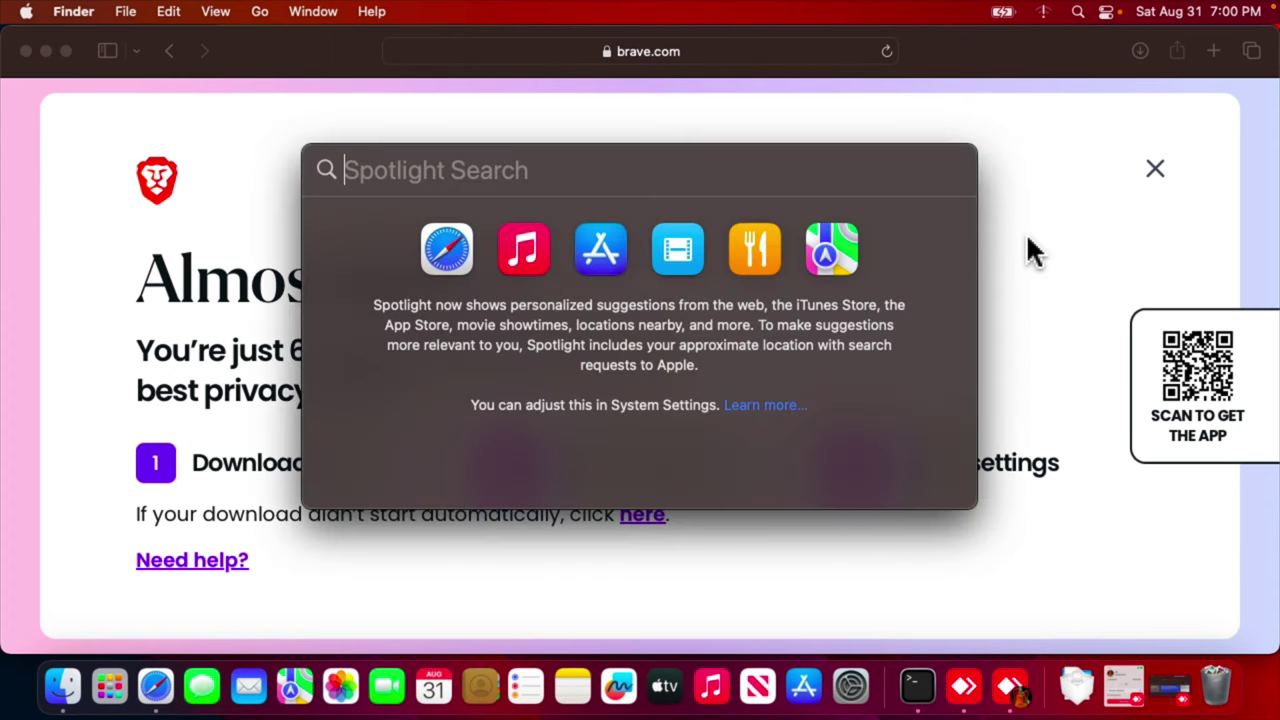
type("brave")
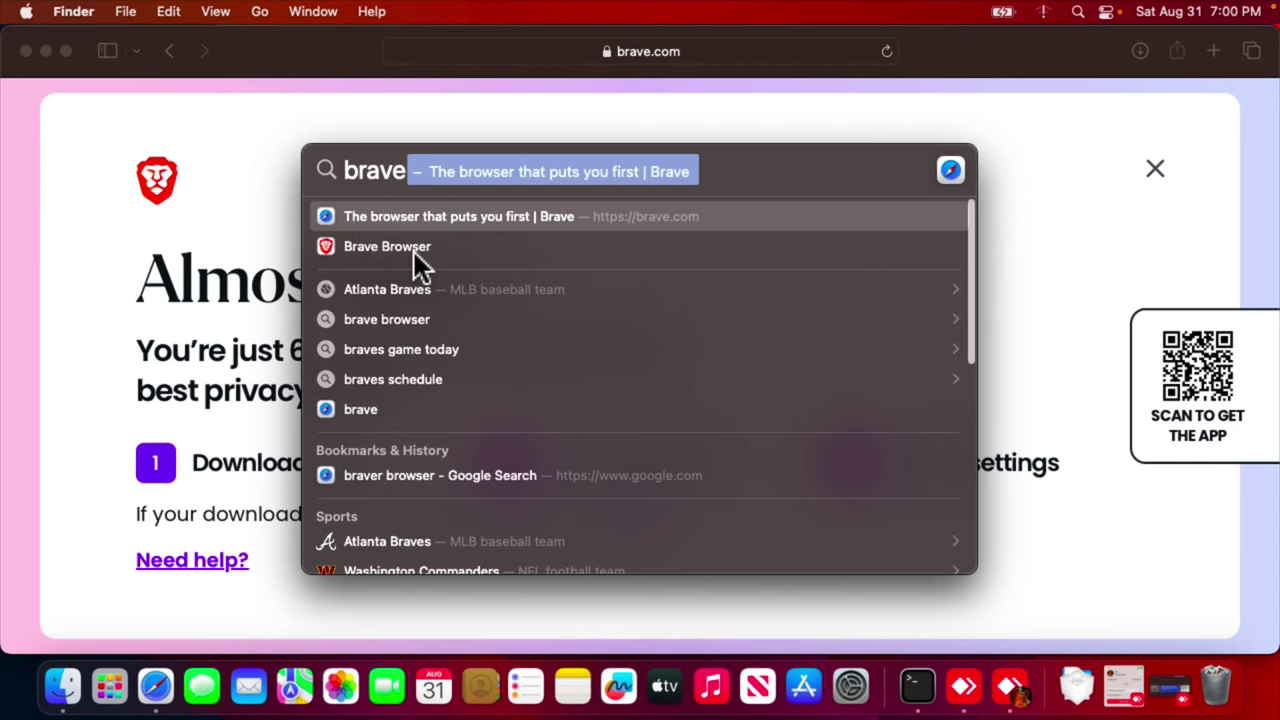
double_click(407, 254)
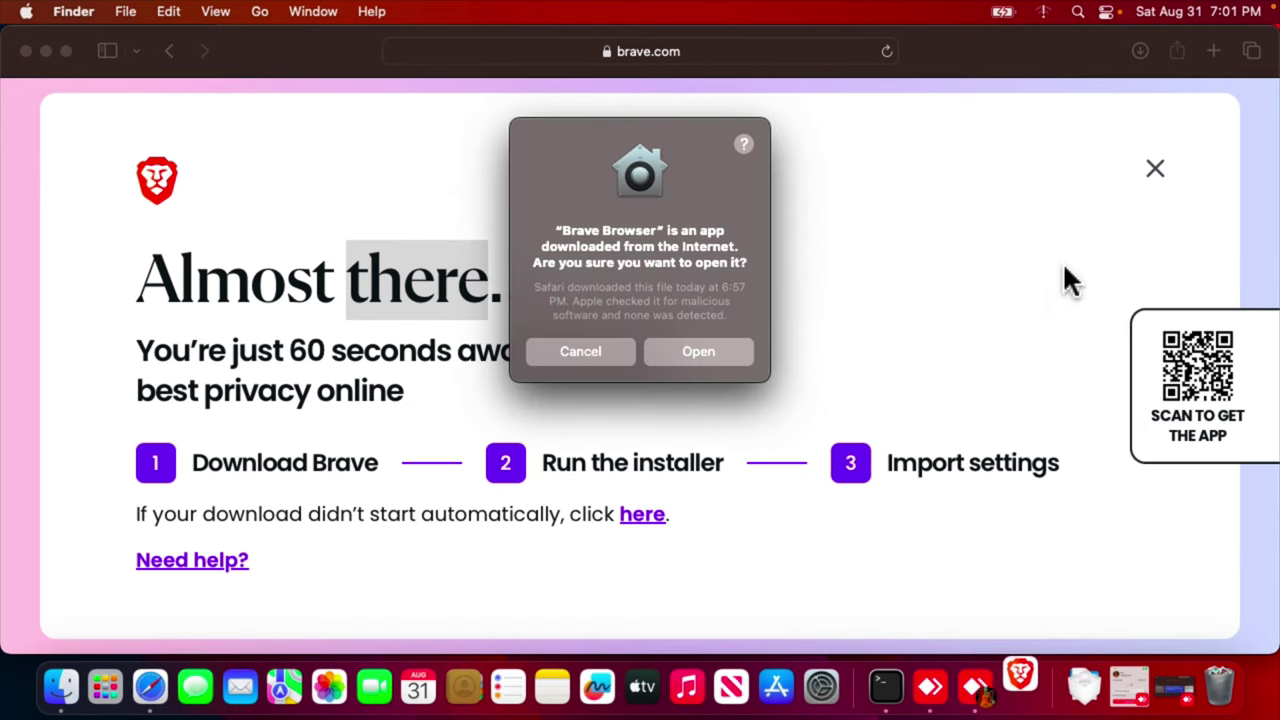
Step: Allow the downloaded Brave app to open and dismiss both notification banners
left_click(720, 358)
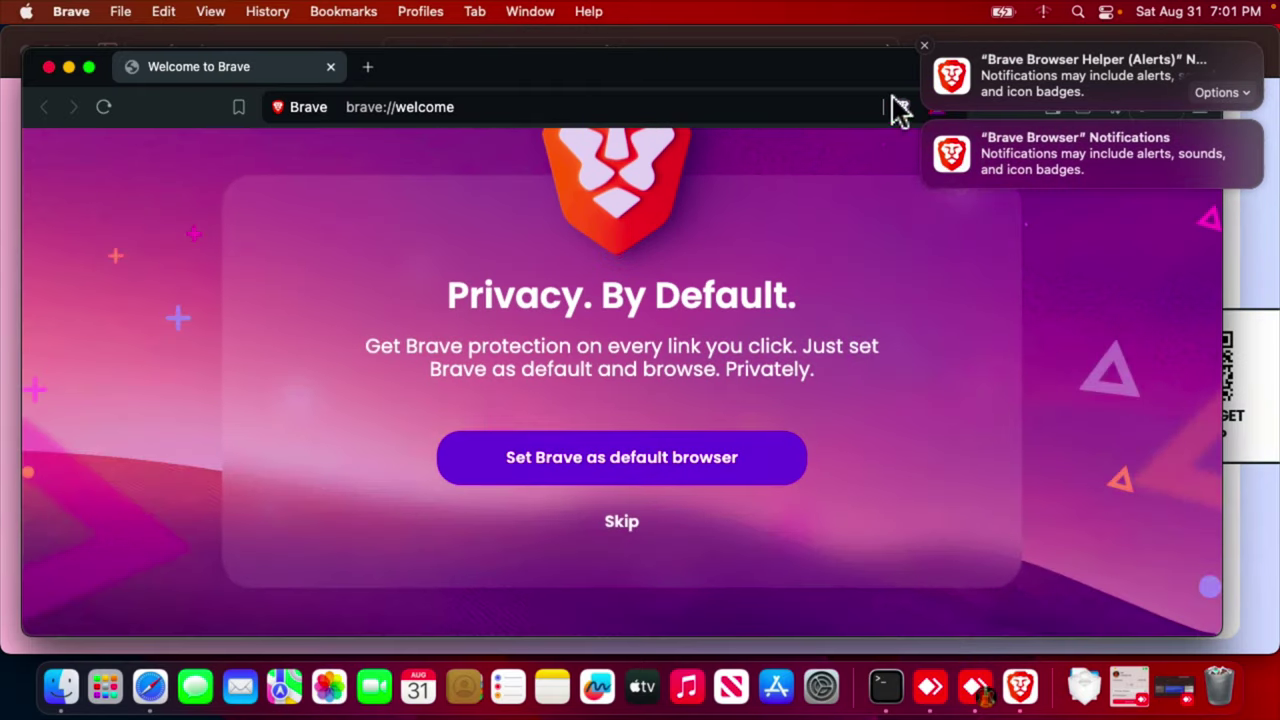
left_click(924, 46)
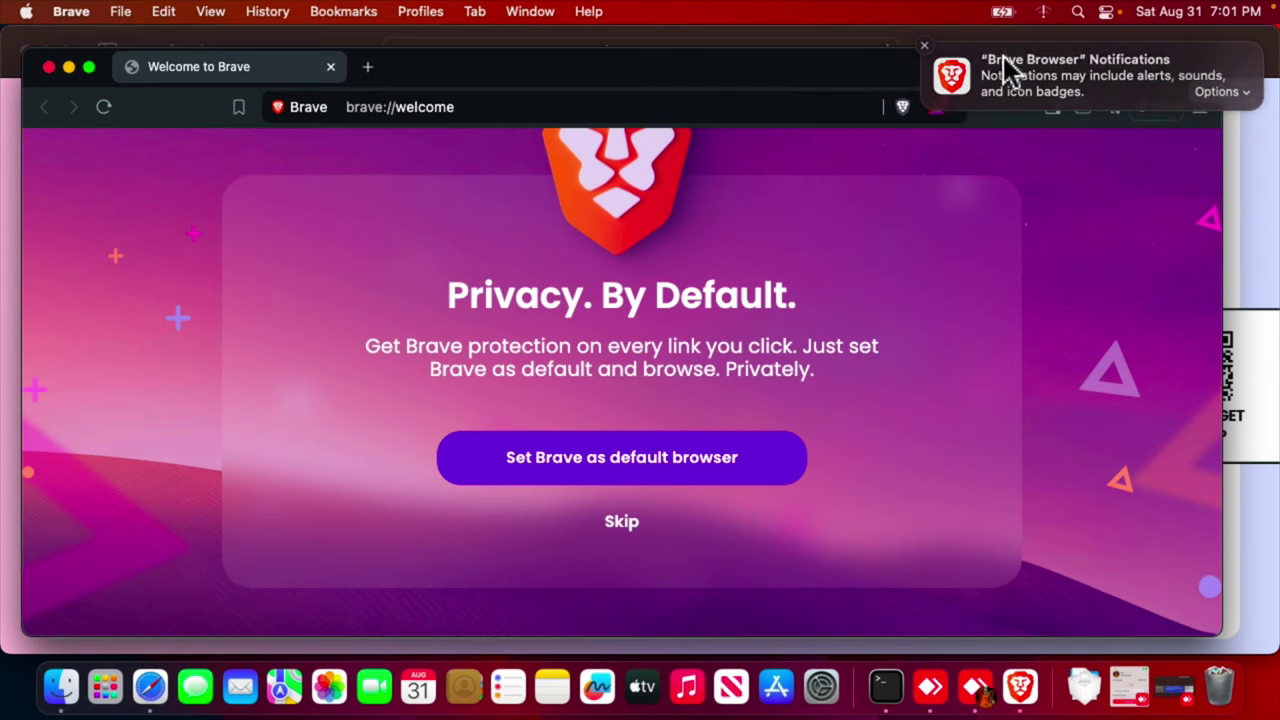
left_click(924, 46)
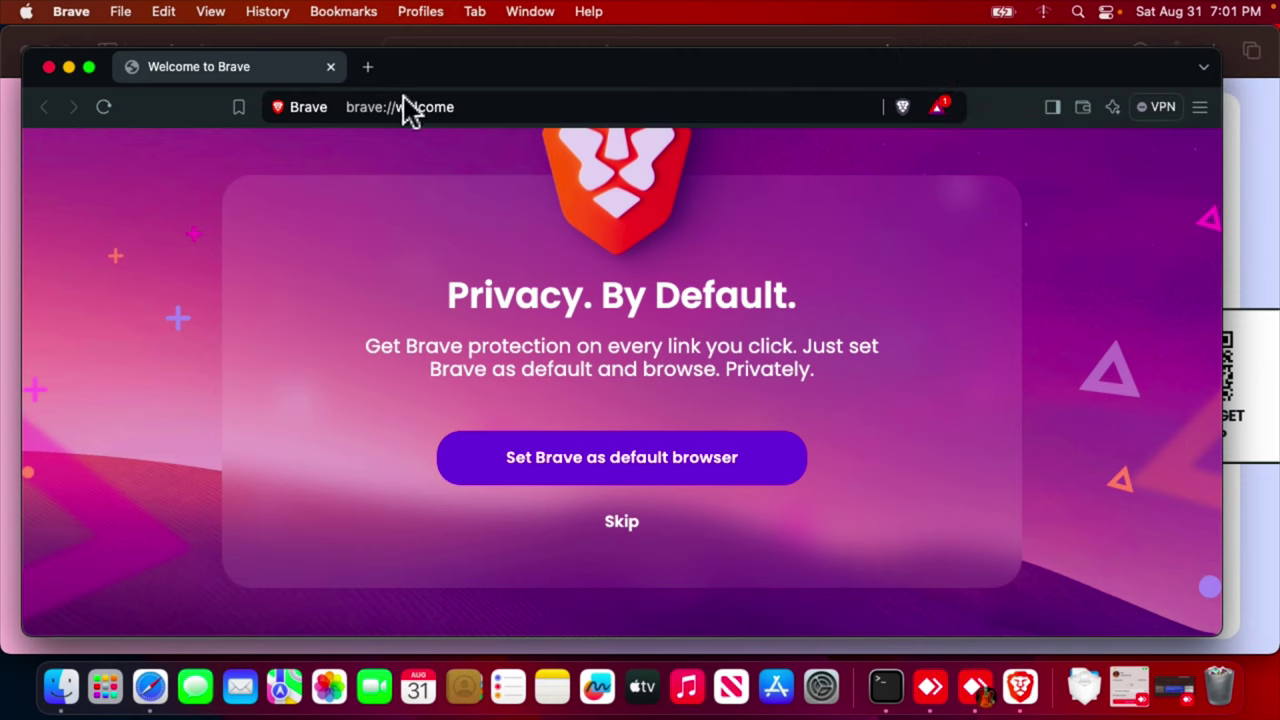
Step: Load google.com in place of the brave://welcome page
left_click(506, 117)
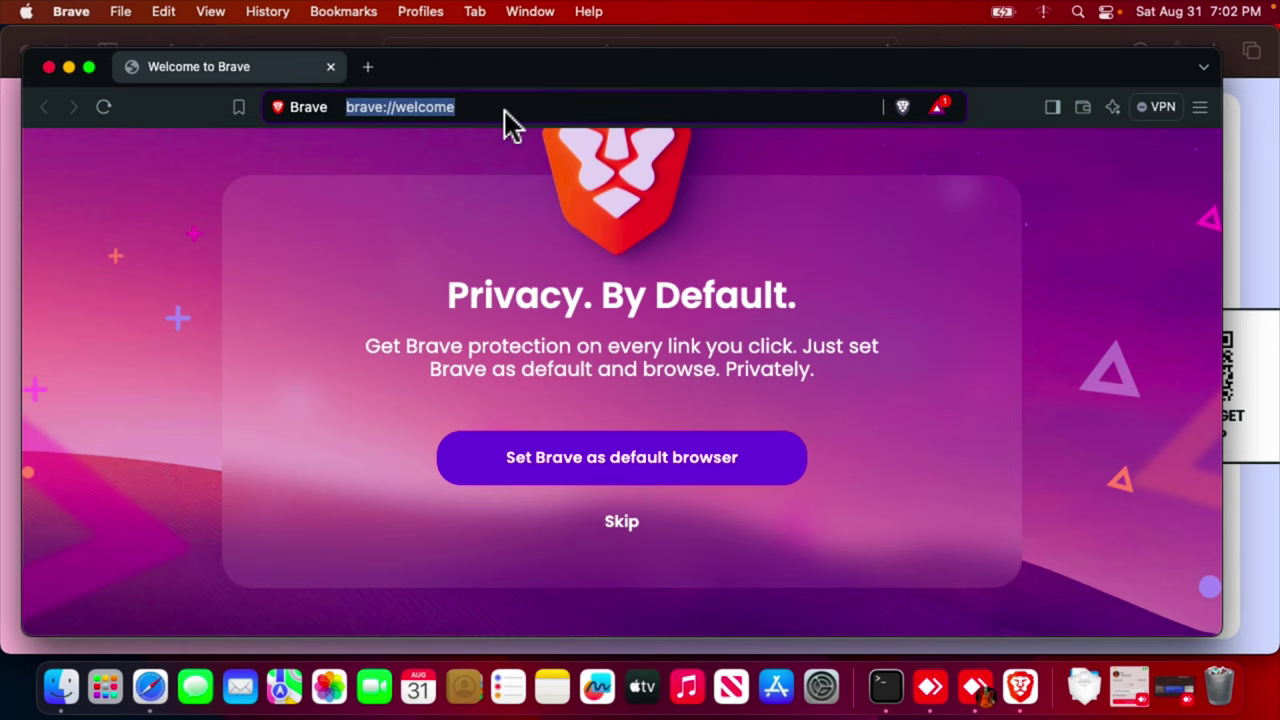
type("google.com")
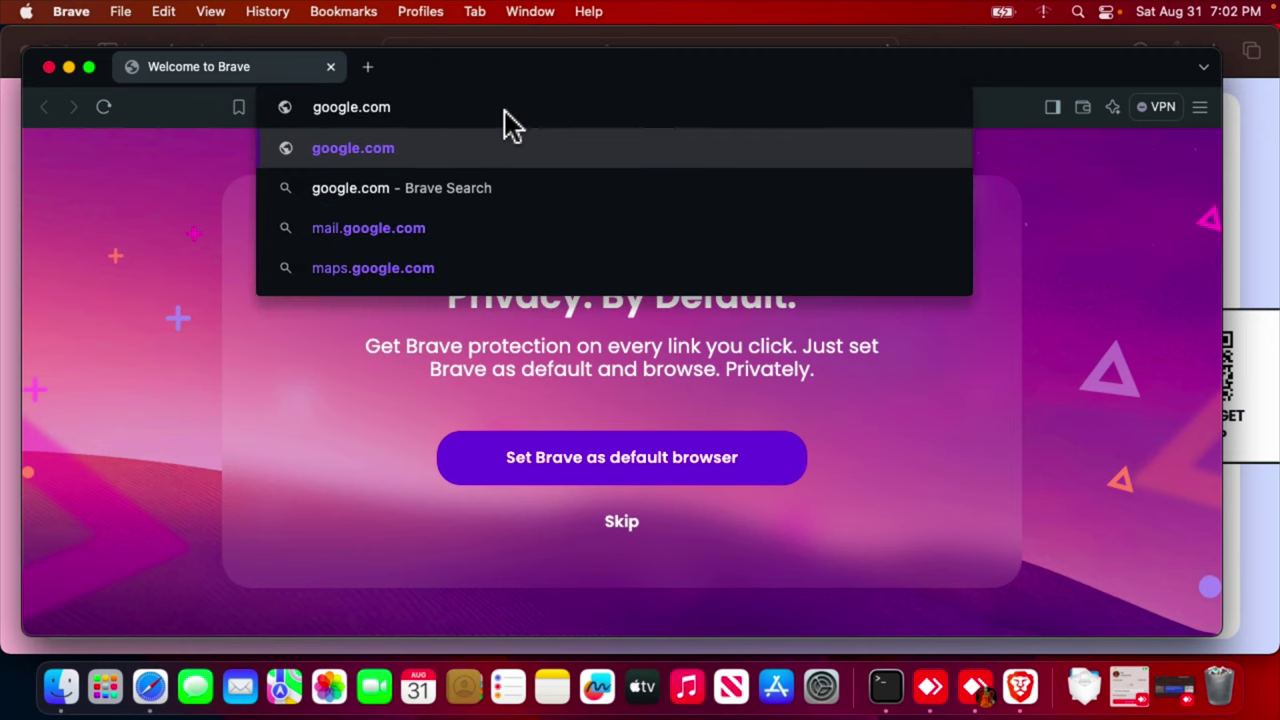
key("Return")
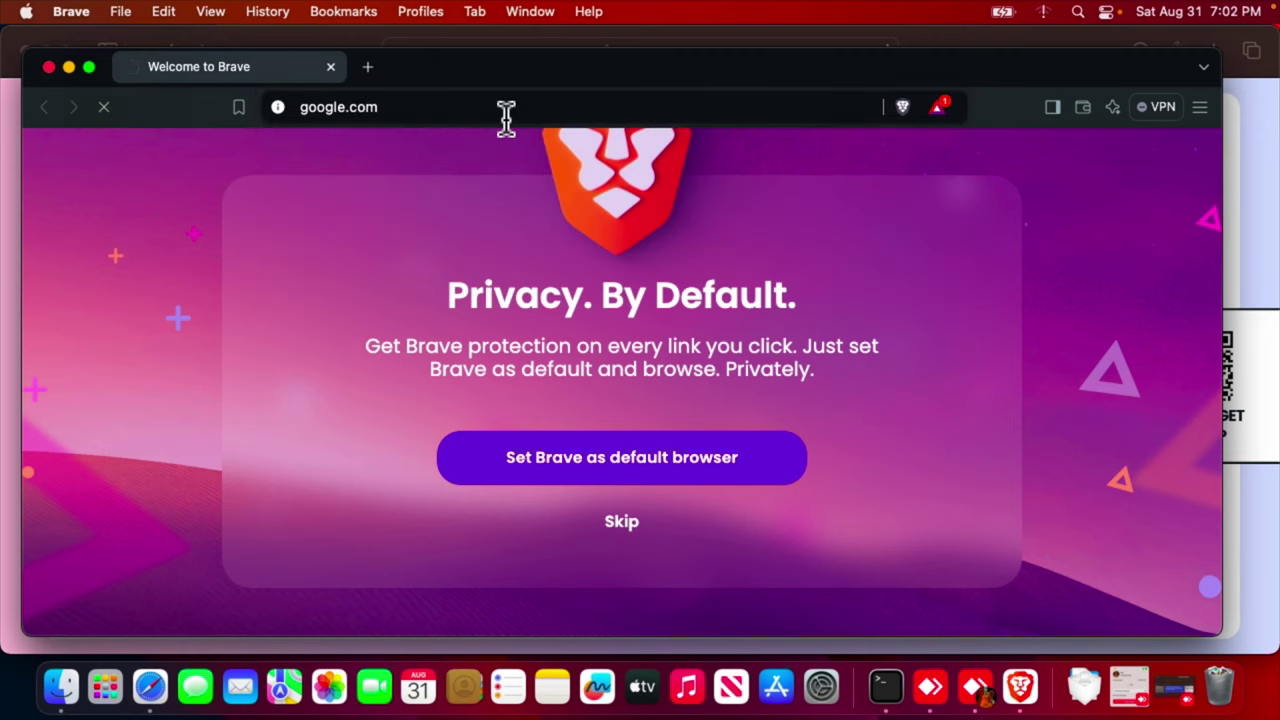